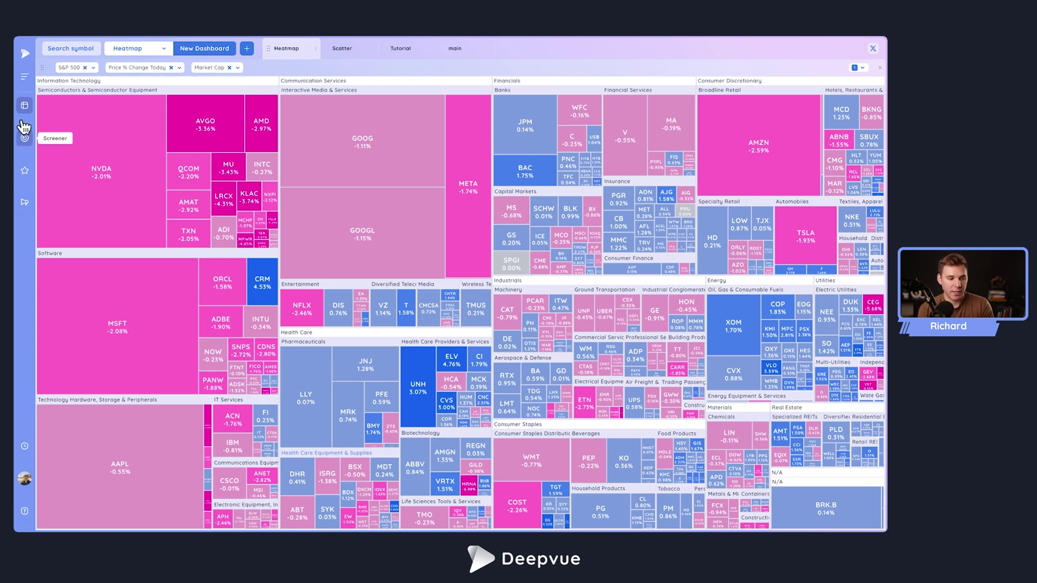
# - Look through the list of apps that can be added to the dashboard, then resize the heatmap panel
pyautogui.click(247, 49)
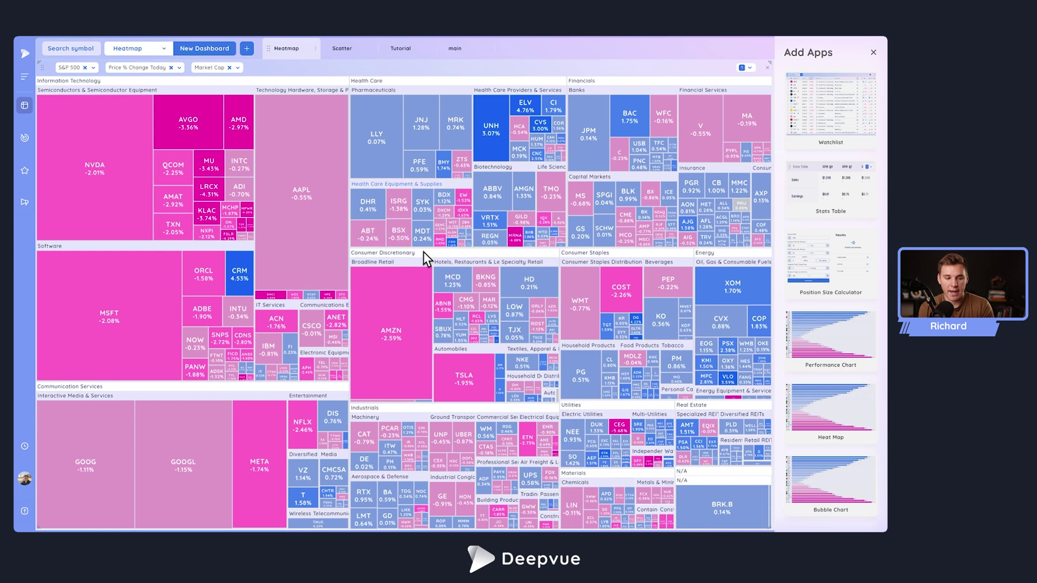
pyautogui.click(875, 54)
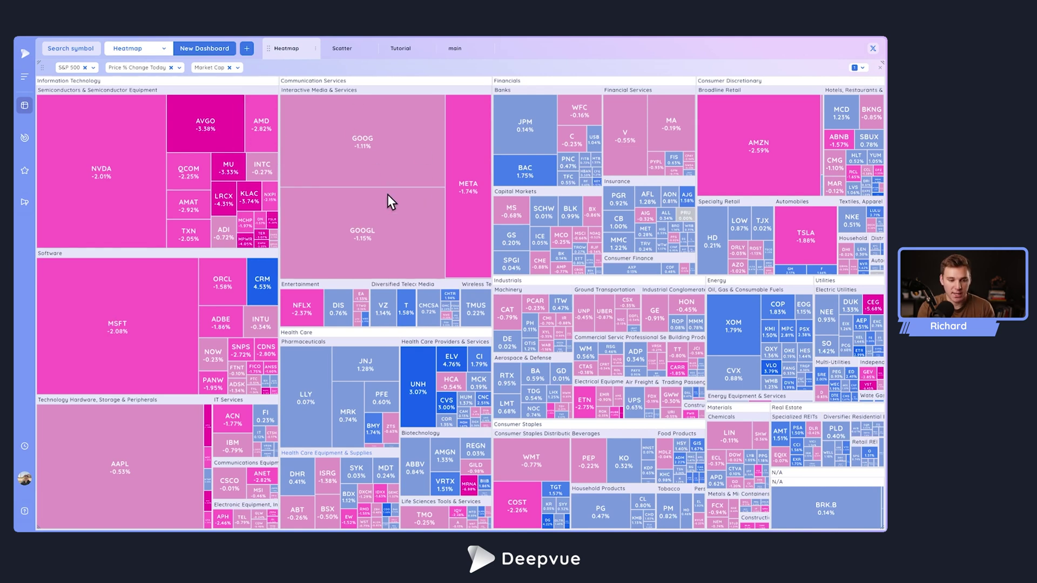
pyautogui.click(247, 49)
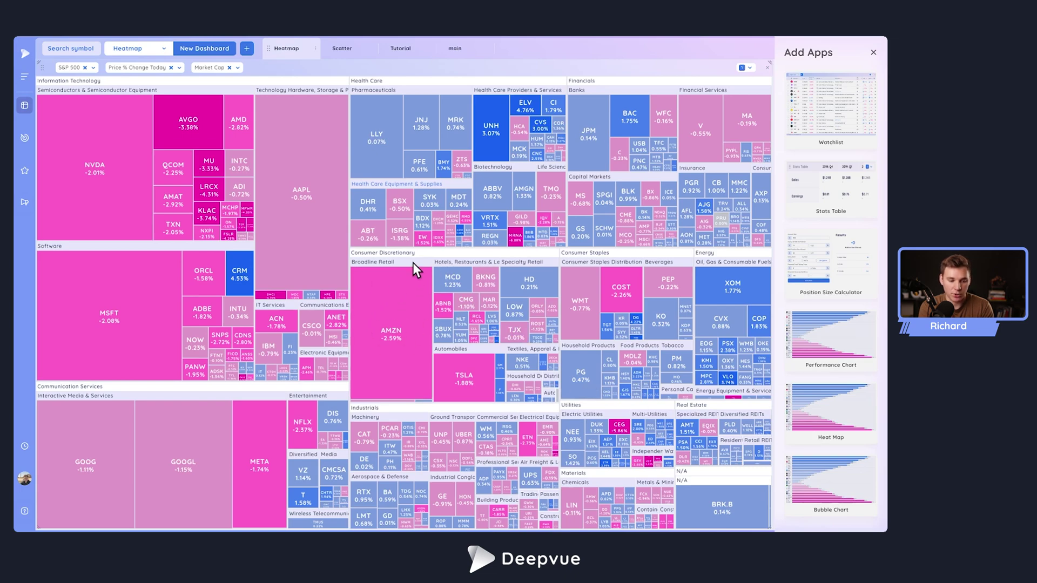
pyautogui.click(873, 51)
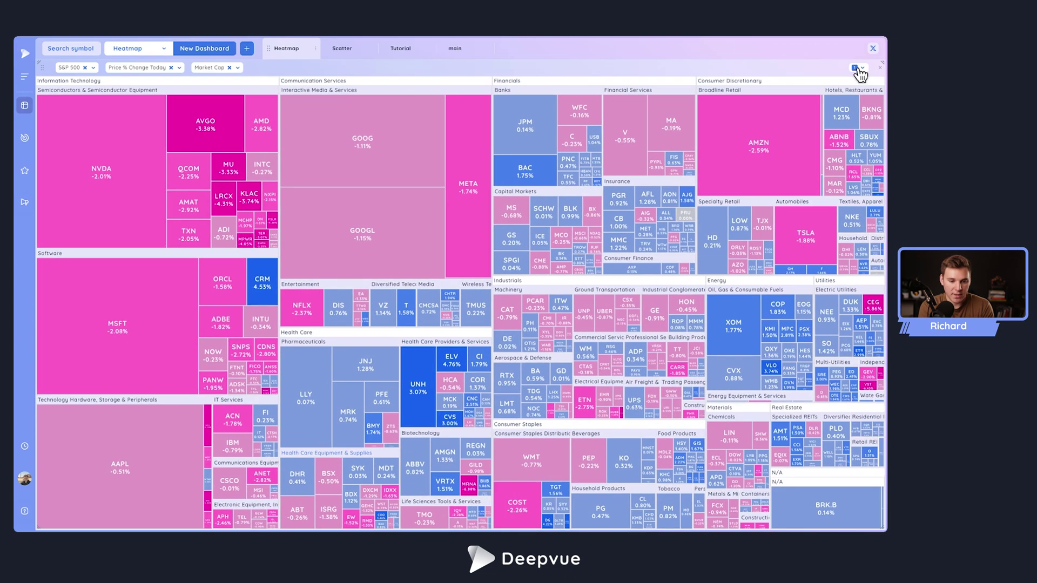
pyautogui.moveTo(882, 75)
pyautogui.mouseDown()
pyautogui.moveTo(847, 82)
pyautogui.moveTo(876, 70)
pyautogui.mouseUp()
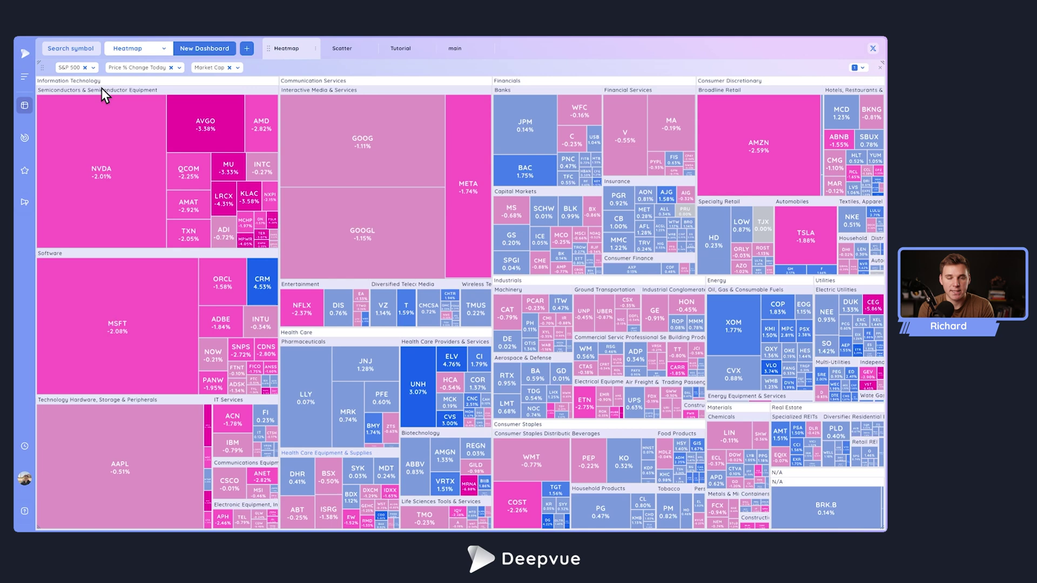
# - Switch the heatmap's stock list from the S&P 500 to the DV Leaders 5/30 watchlist
pyautogui.click(92, 69)
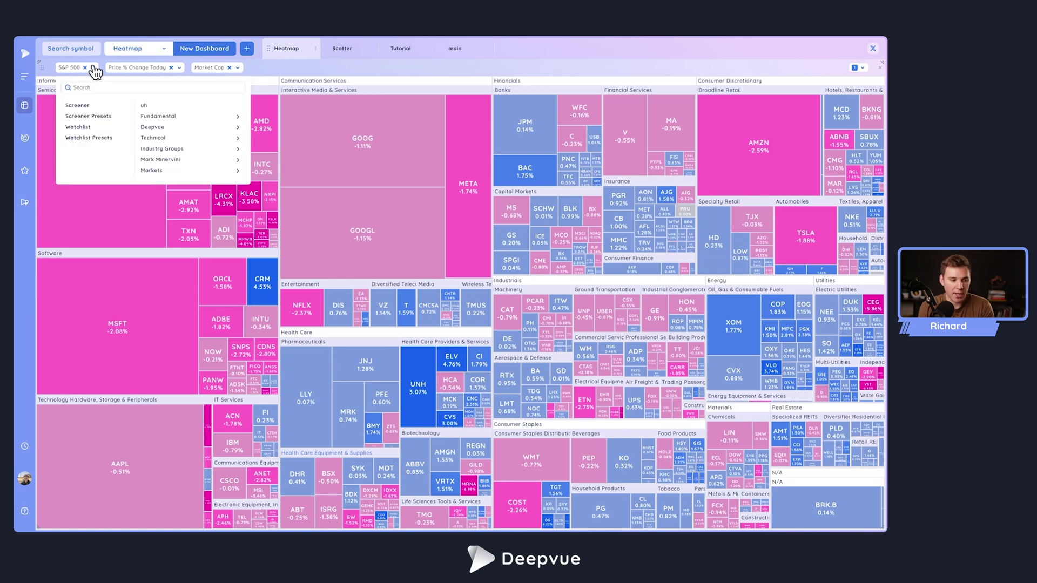
pyautogui.click(92, 128)
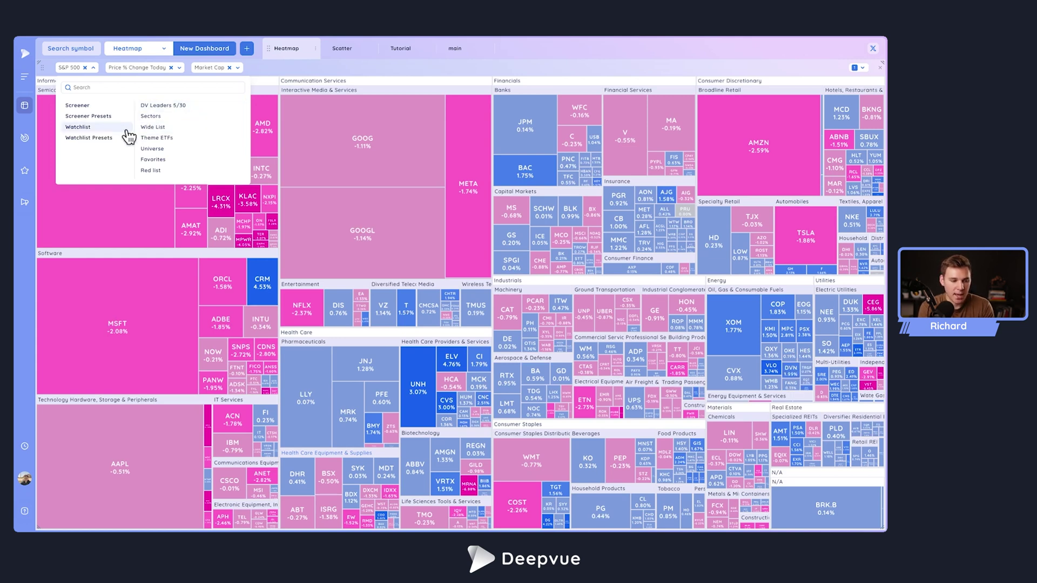
pyautogui.click(162, 106)
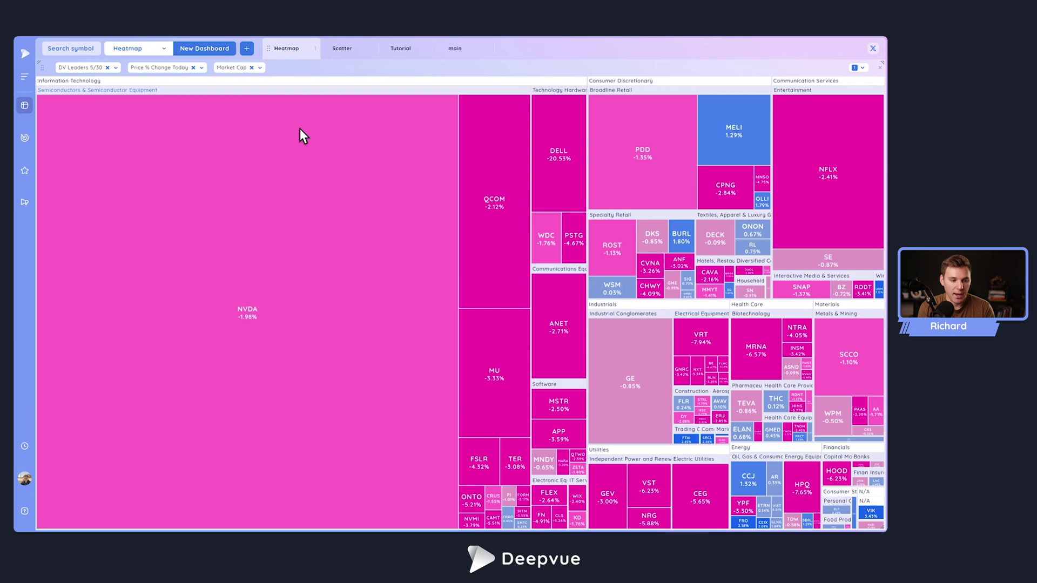
pyautogui.click(108, 67)
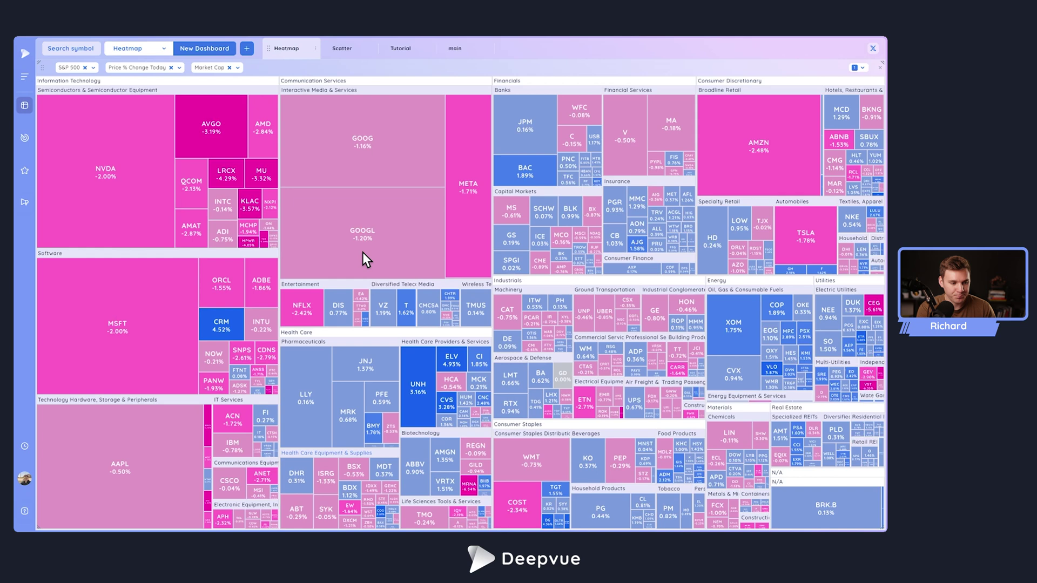
pyautogui.click(95, 68)
pyautogui.click(168, 106)
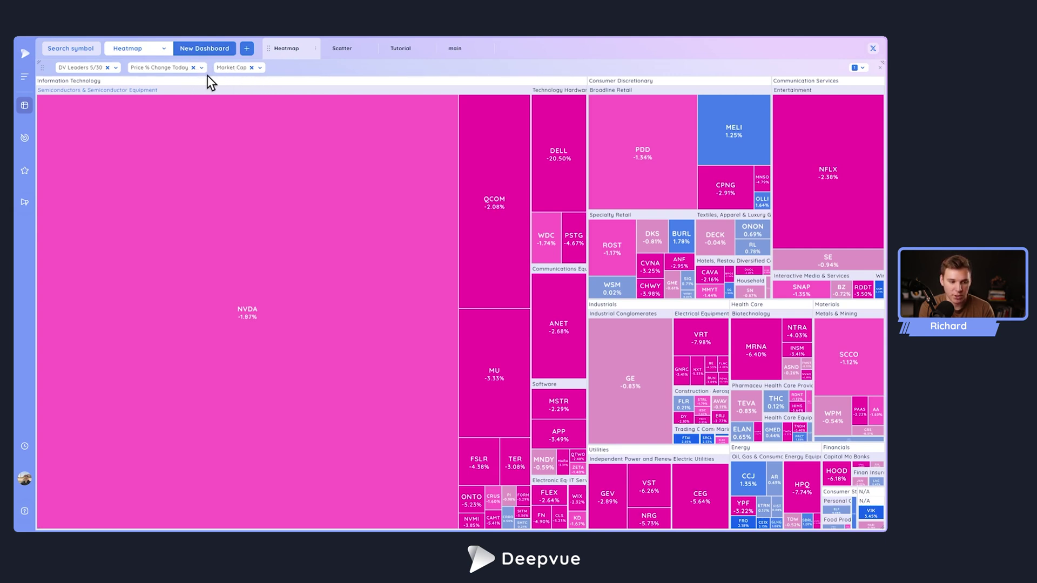
# - Colour the heatmap tiles by Price % Change from Open
pyautogui.click(202, 68)
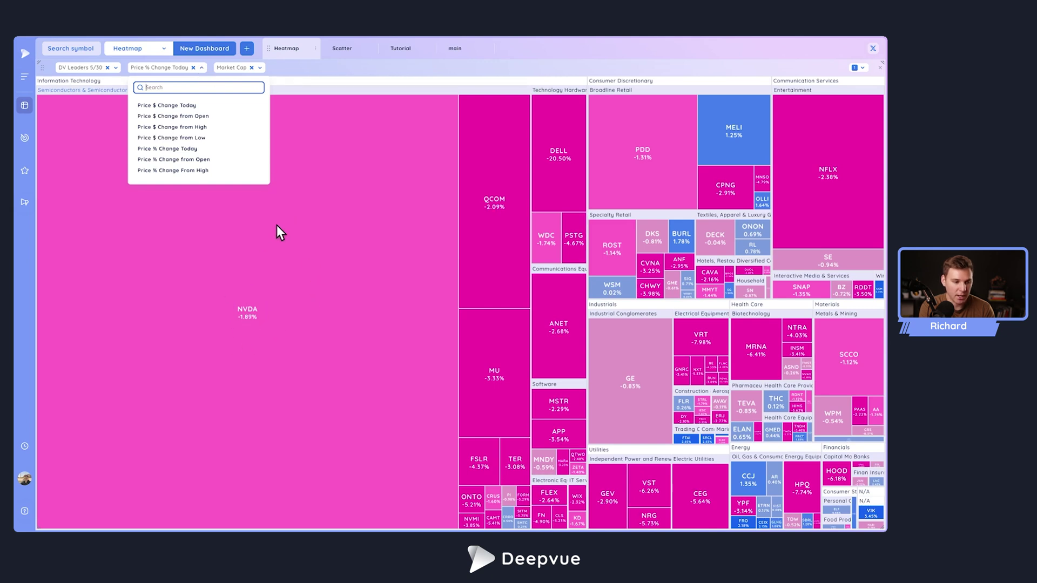
pyautogui.scroll(-1, 231, 167)
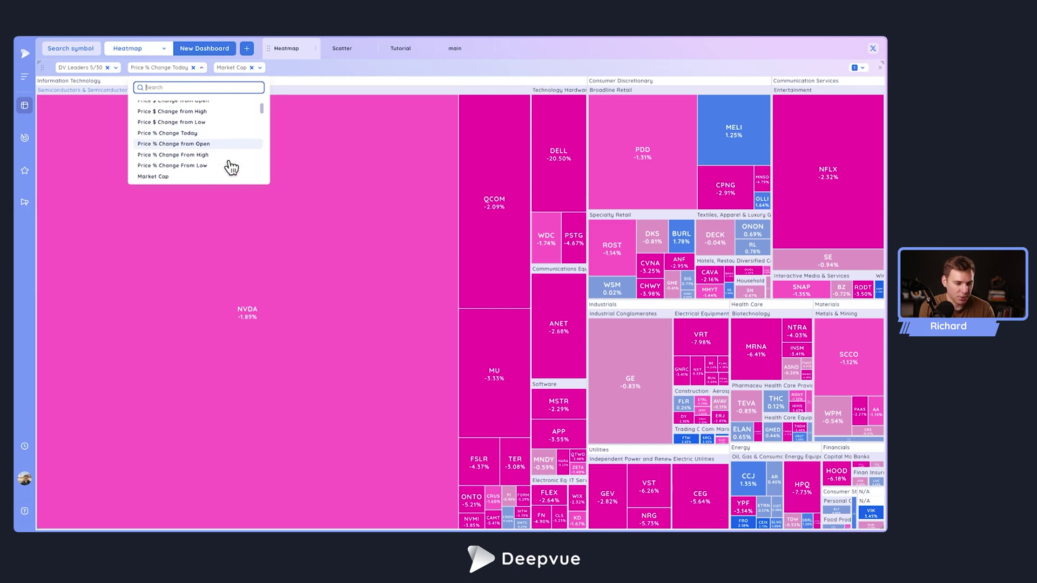
pyautogui.click(216, 143)
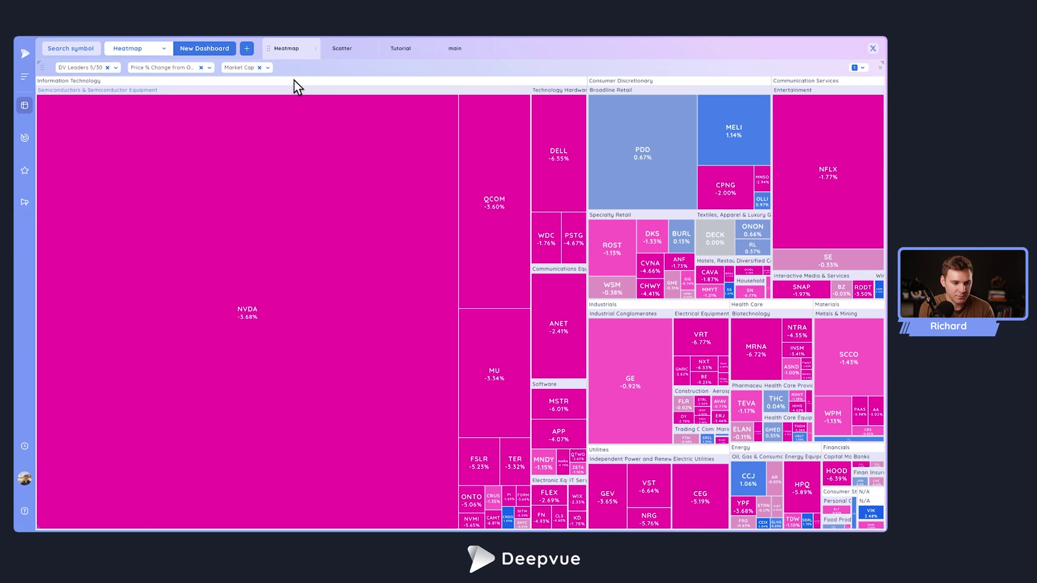
# - Size the tiles by Relative Volume - 20 Day instead of Market Cap
pyautogui.click(269, 68)
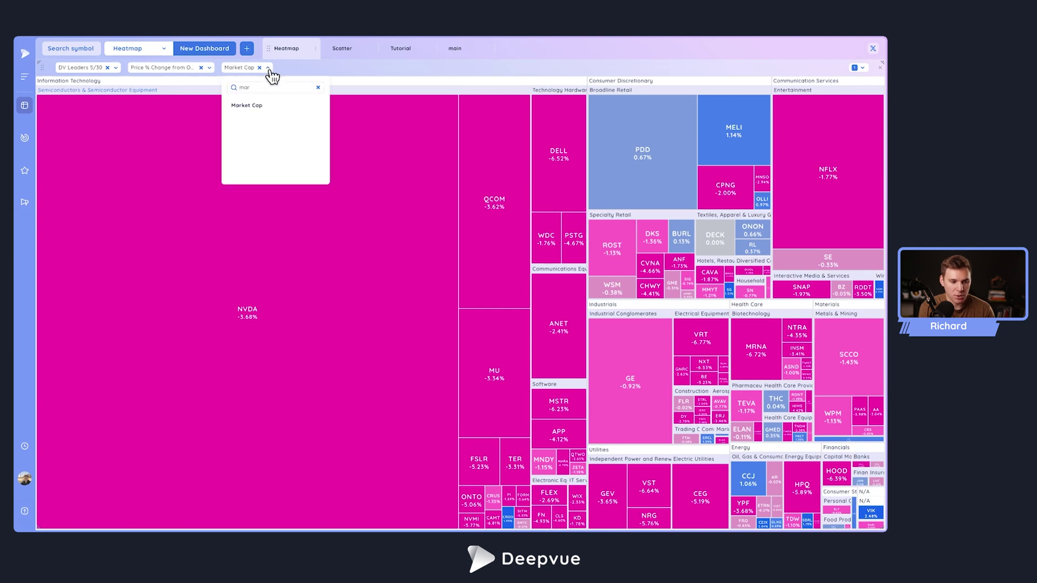
pyautogui.write('mar')
pyautogui.press('BackSpace')
pyautogui.press('BackSpace')
pyautogui.press('BackSpace')
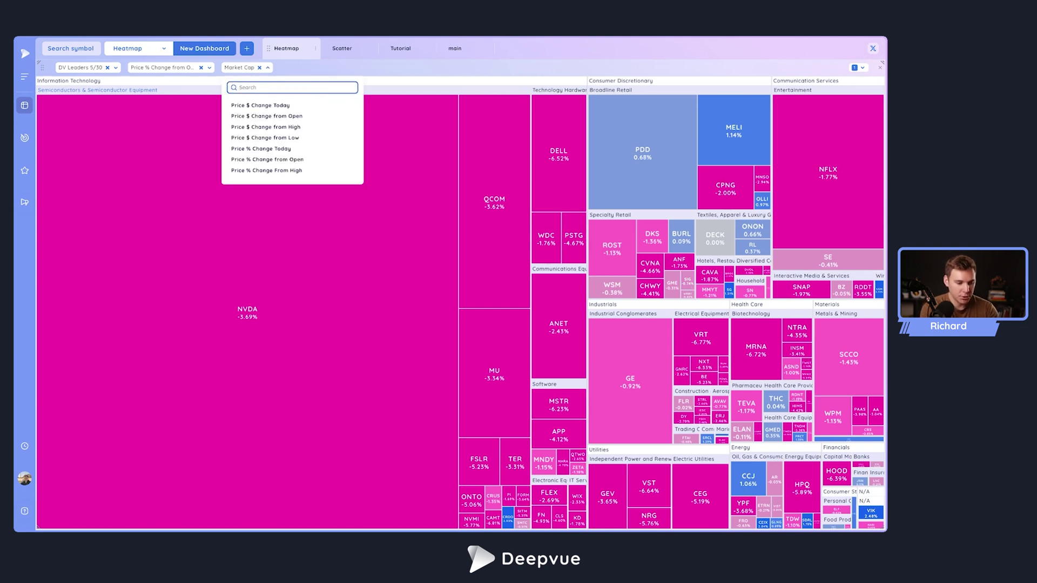
pyautogui.write('rela')
pyautogui.click(282, 106)
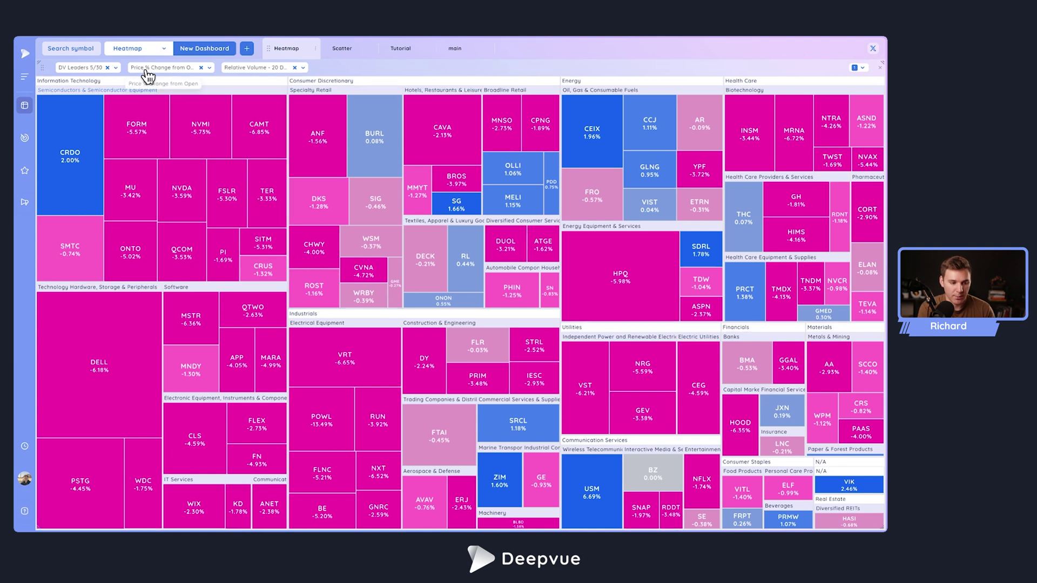
# - Change the tile colour metric from change-from-open to Price % Change Today
pyautogui.click(292, 71)
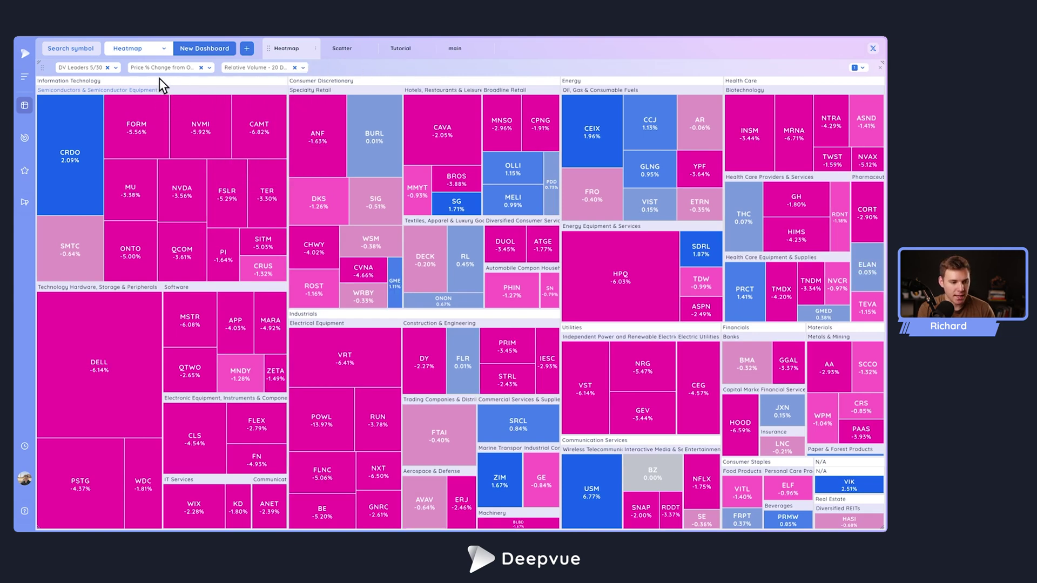
pyautogui.click(209, 68)
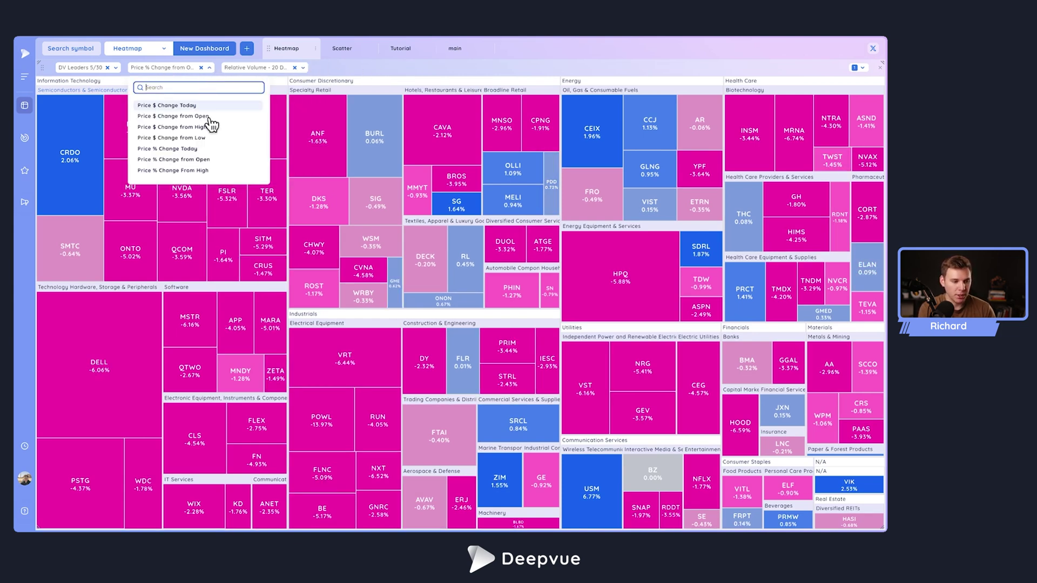
pyautogui.scroll(-1, 218, 157)
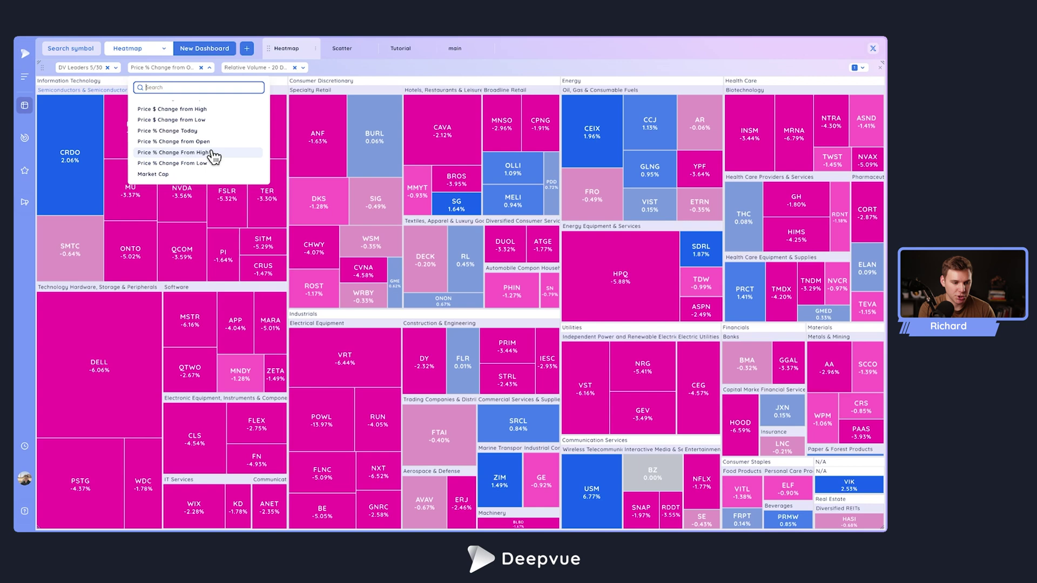
pyautogui.scroll(1, 220, 158)
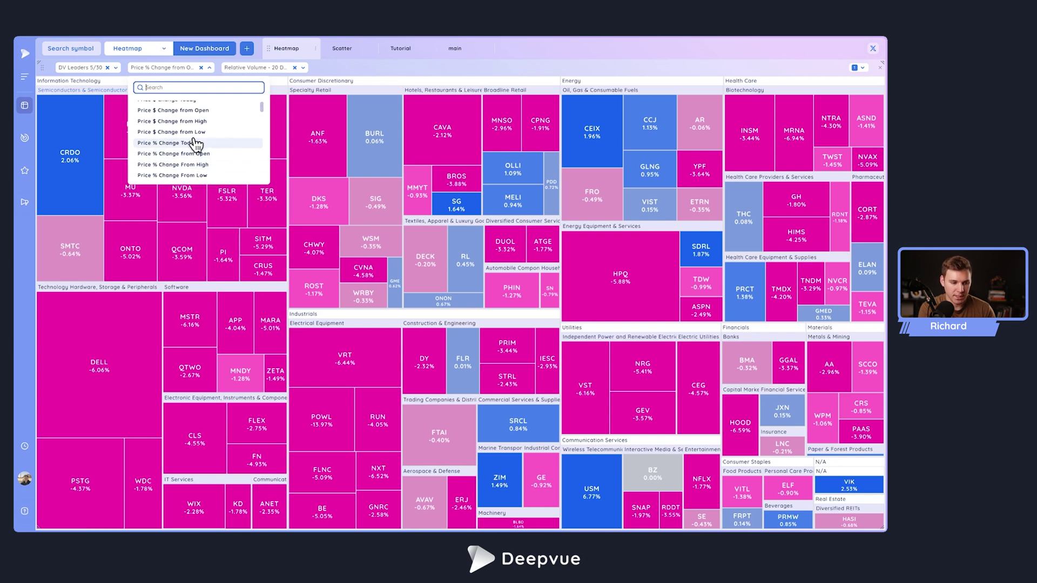
pyautogui.scroll(1, 186, 139)
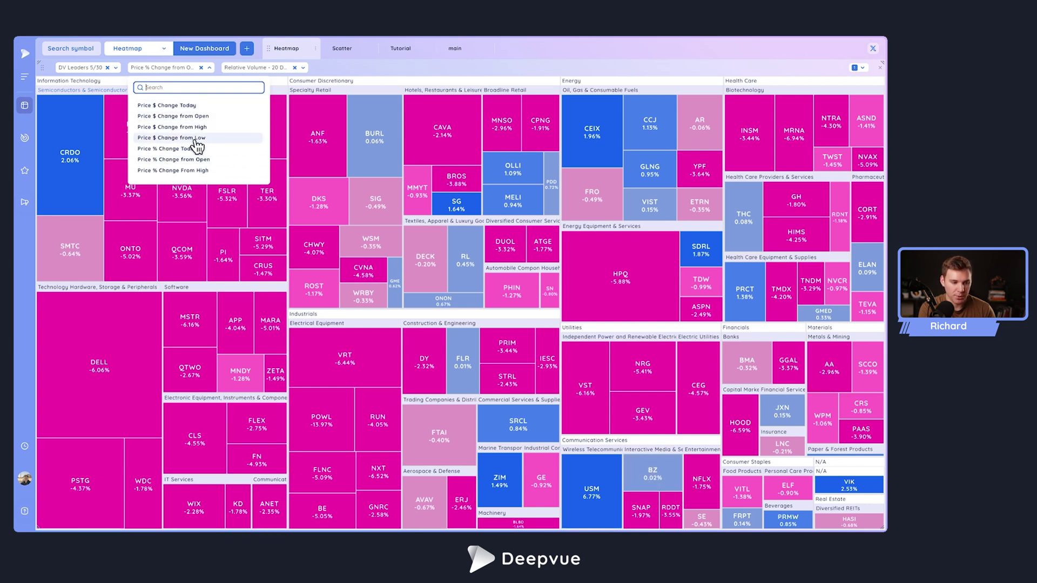
pyautogui.scroll(-2, 197, 144)
pyautogui.scroll(-2, 197, 145)
pyautogui.scroll(-2, 197, 146)
pyautogui.scroll(-3, 197, 145)
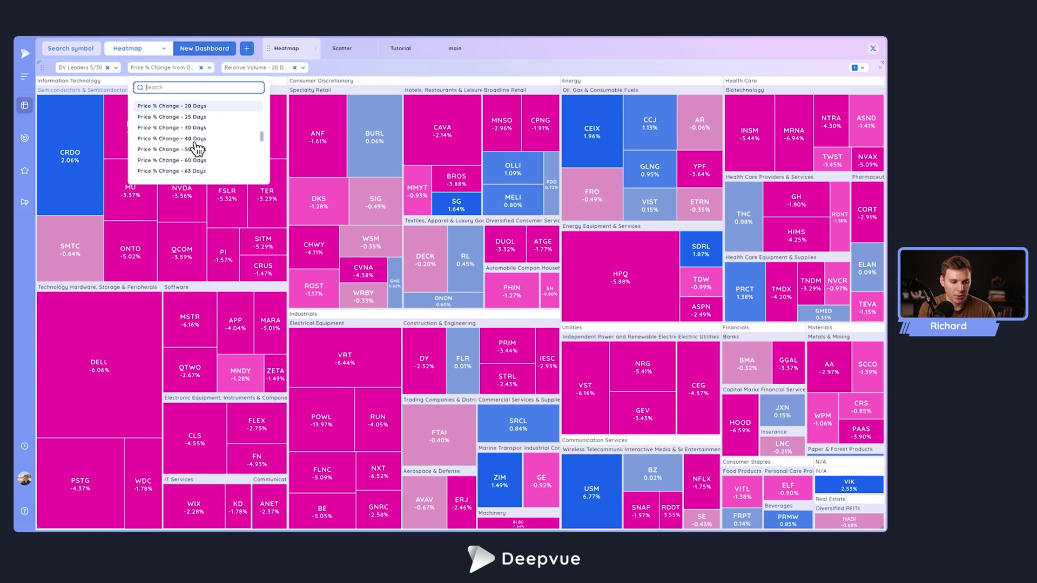
pyautogui.scroll(-3, 196, 144)
pyautogui.scroll(-2, 193, 144)
pyautogui.scroll(-2, 195, 145)
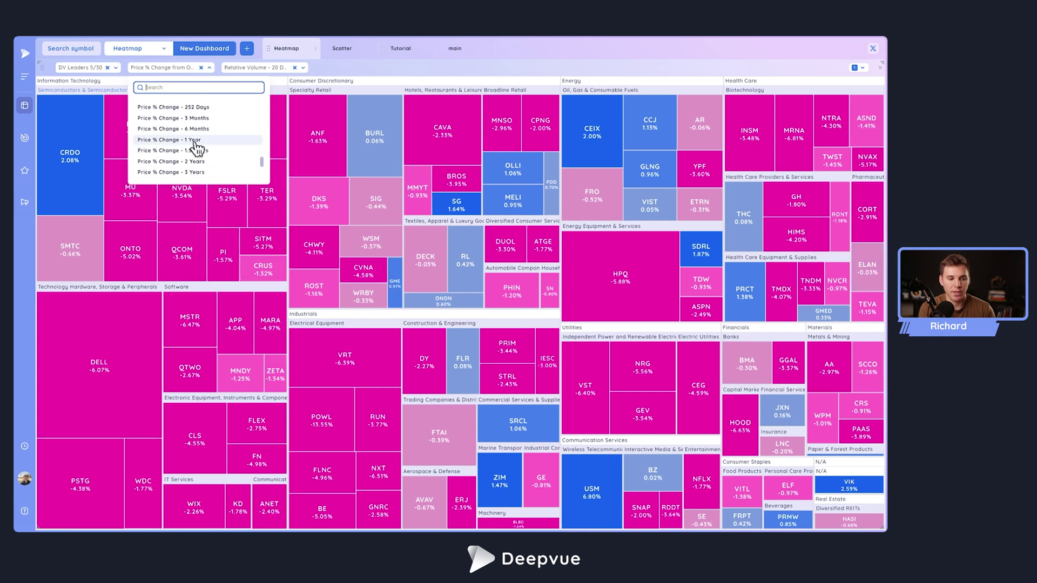
pyautogui.scroll(-2, 195, 146)
pyautogui.scroll(-2, 196, 146)
pyautogui.scroll(-2, 197, 147)
pyautogui.scroll(2, 199, 140)
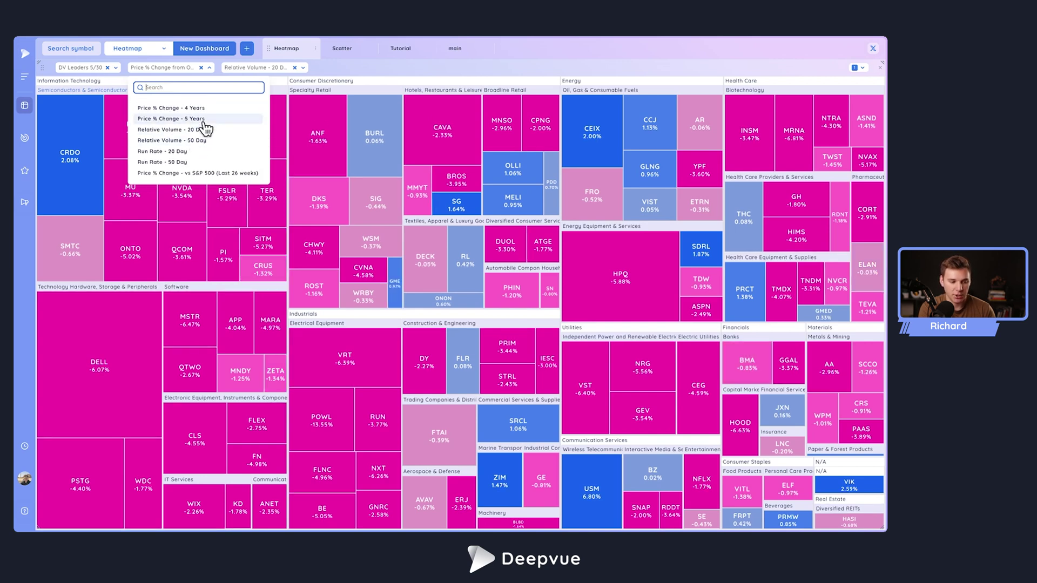
pyautogui.scroll(2, 204, 127)
pyautogui.scroll(1, 204, 128)
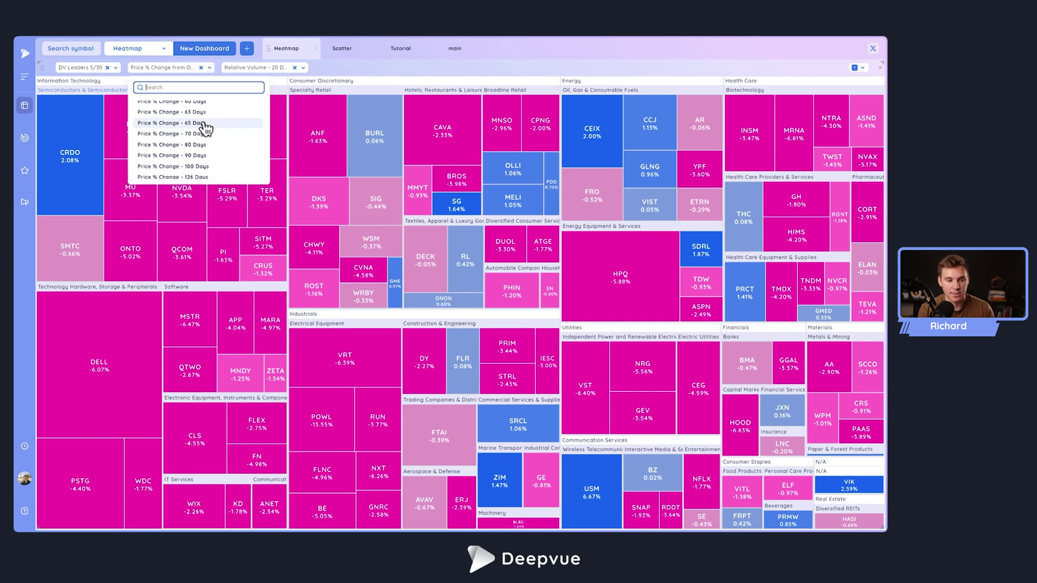
pyautogui.scroll(2, 202, 135)
pyautogui.scroll(3, 204, 138)
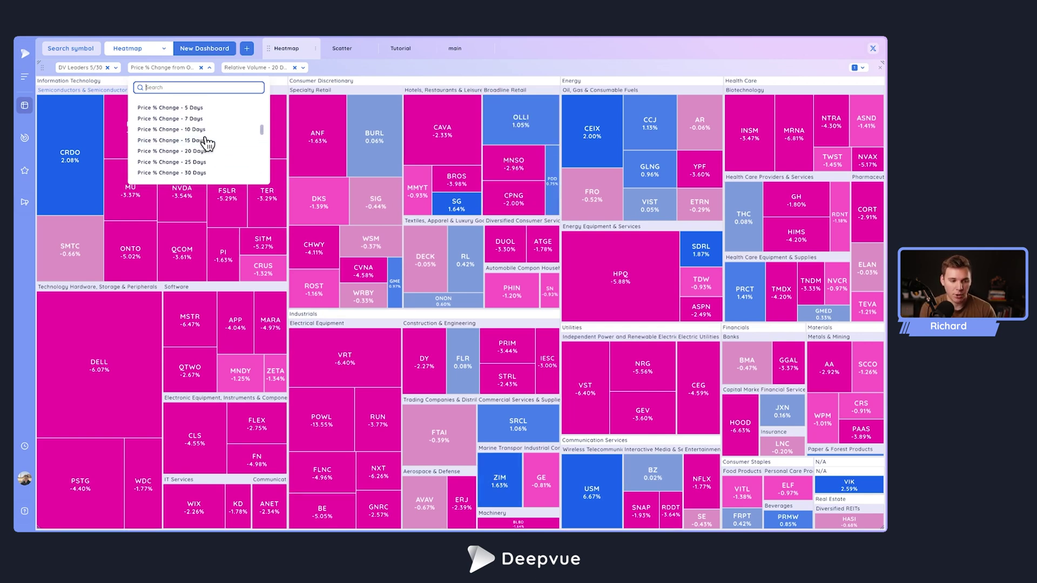
pyautogui.scroll(2, 207, 143)
pyautogui.scroll(2, 208, 143)
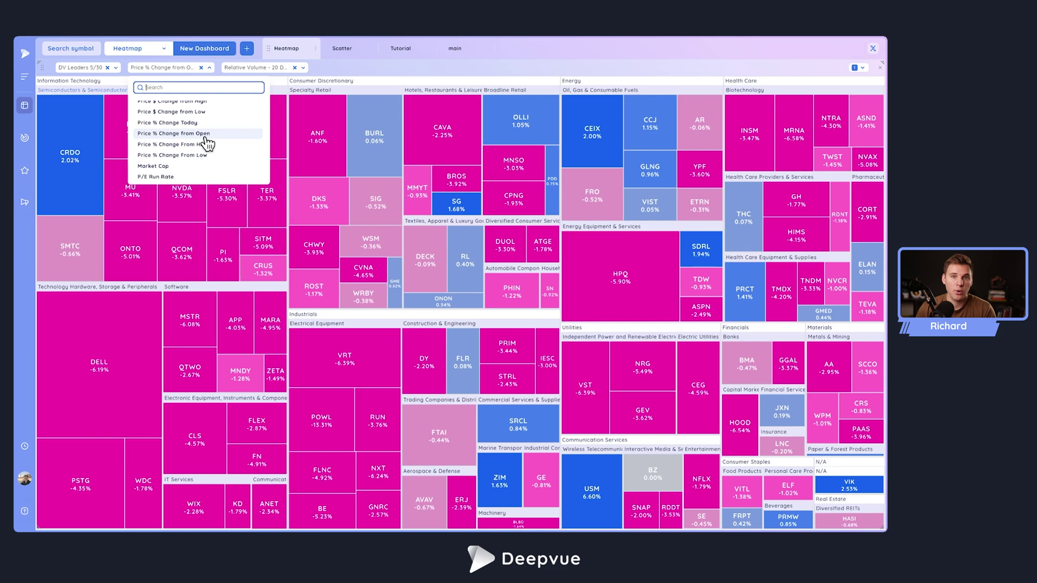
pyautogui.scroll(2, 199, 121)
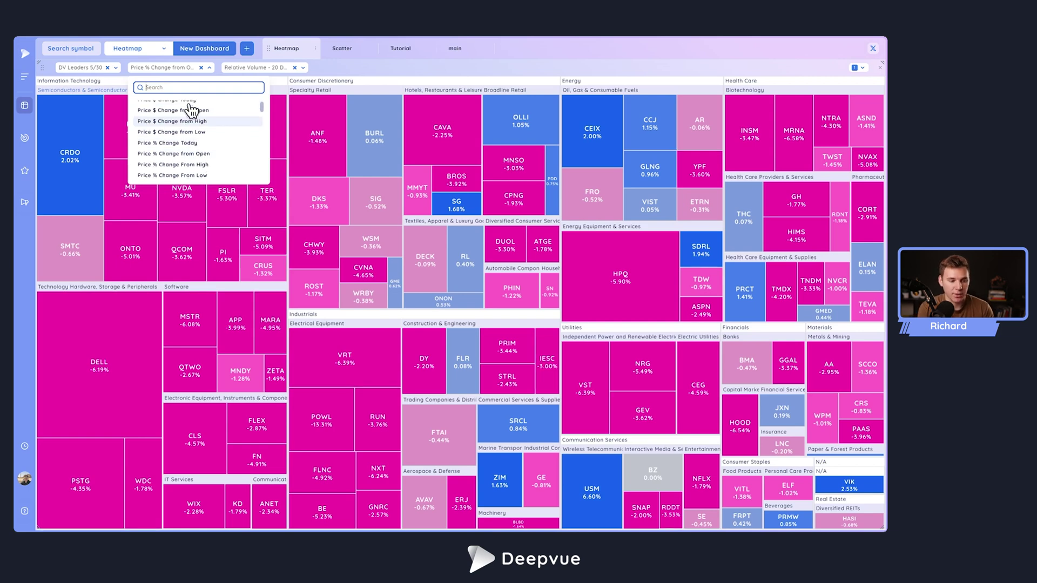
pyautogui.scroll(1, 191, 110)
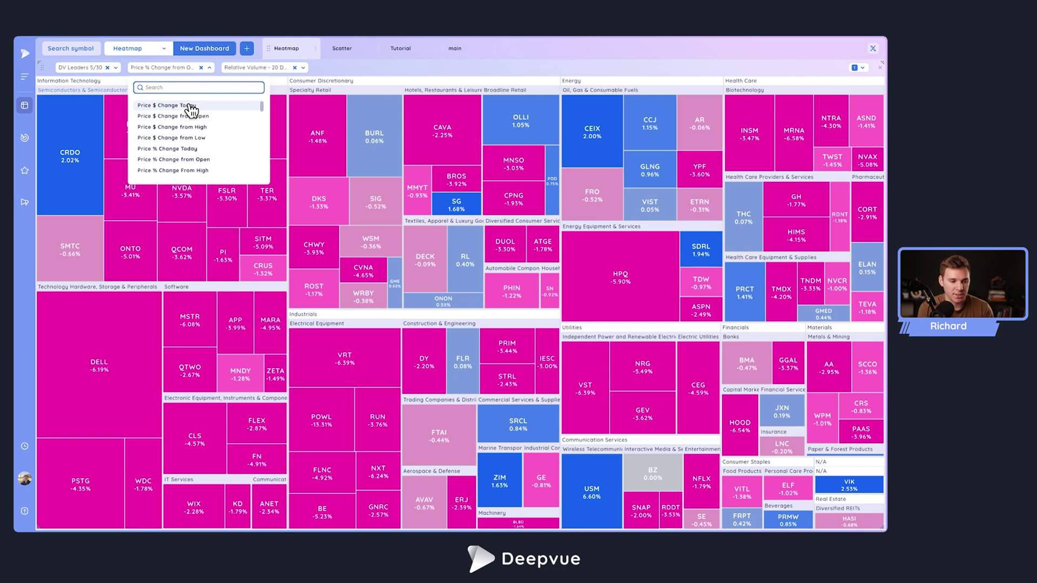
pyautogui.click(212, 150)
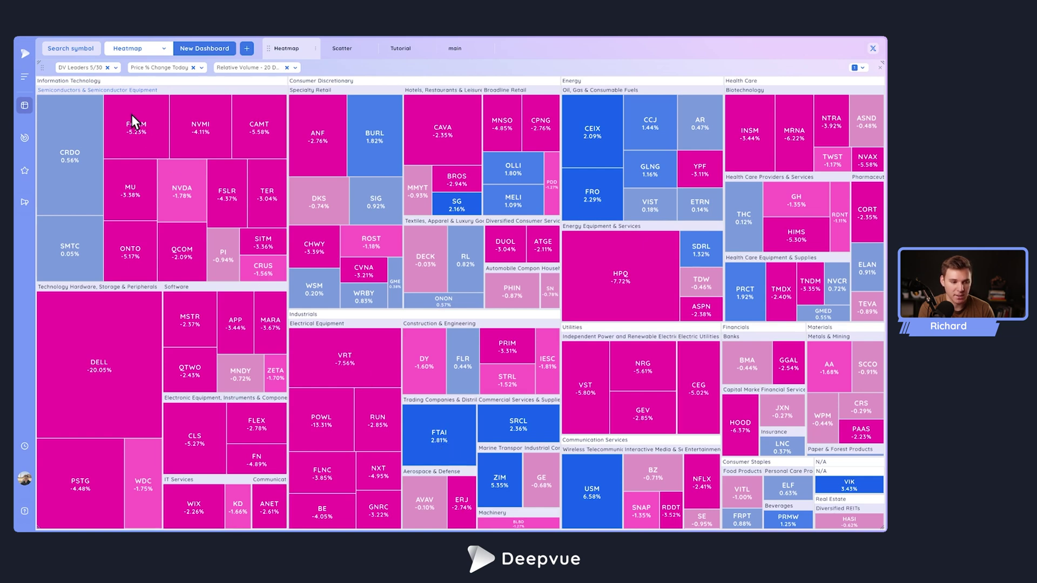
pyautogui.click(117, 69)
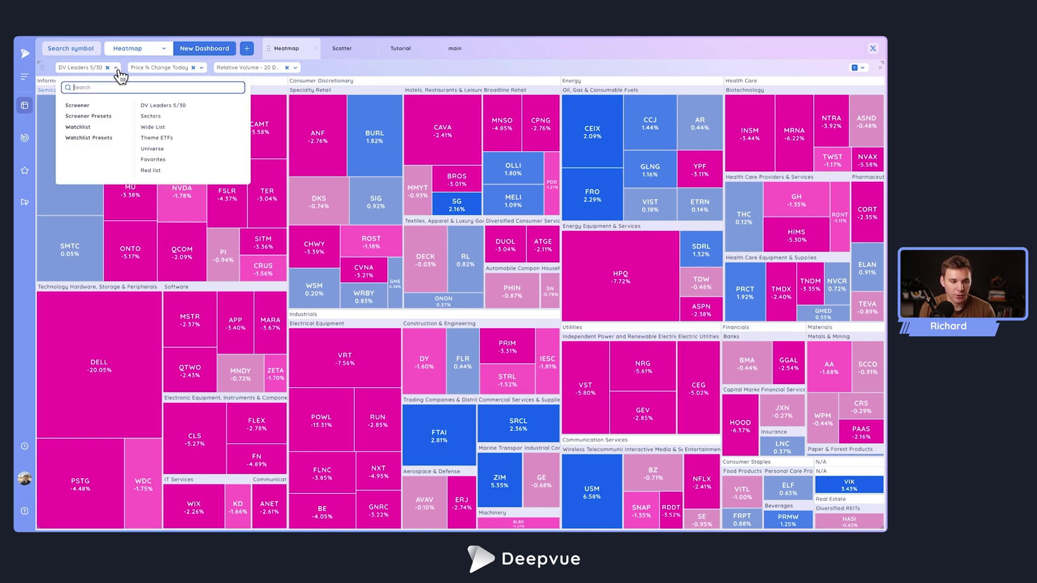
pyautogui.click(97, 108)
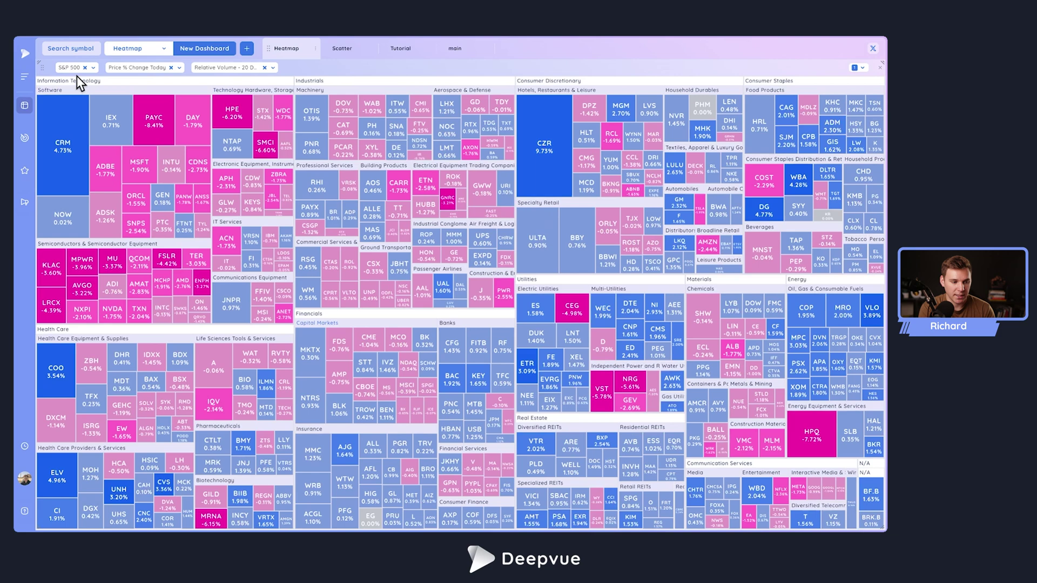
pyautogui.click(95, 69)
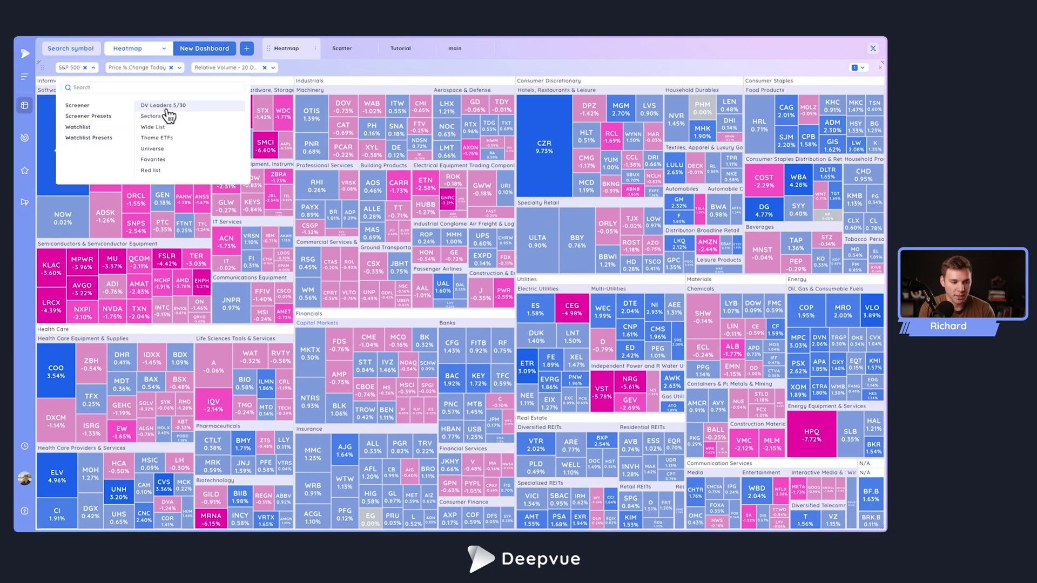
pyautogui.click(162, 106)
pyautogui.click(116, 68)
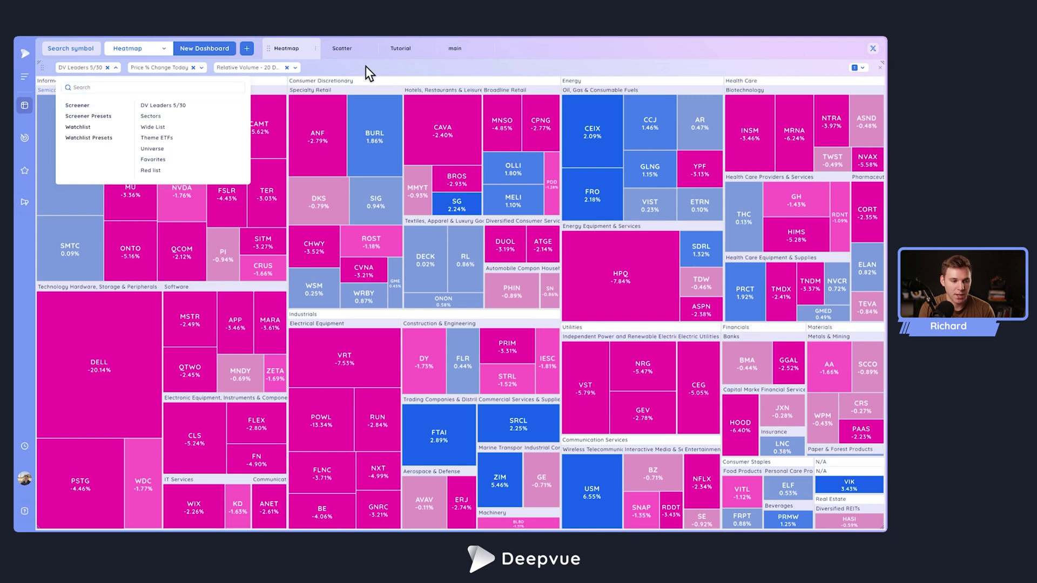
pyautogui.click(117, 68)
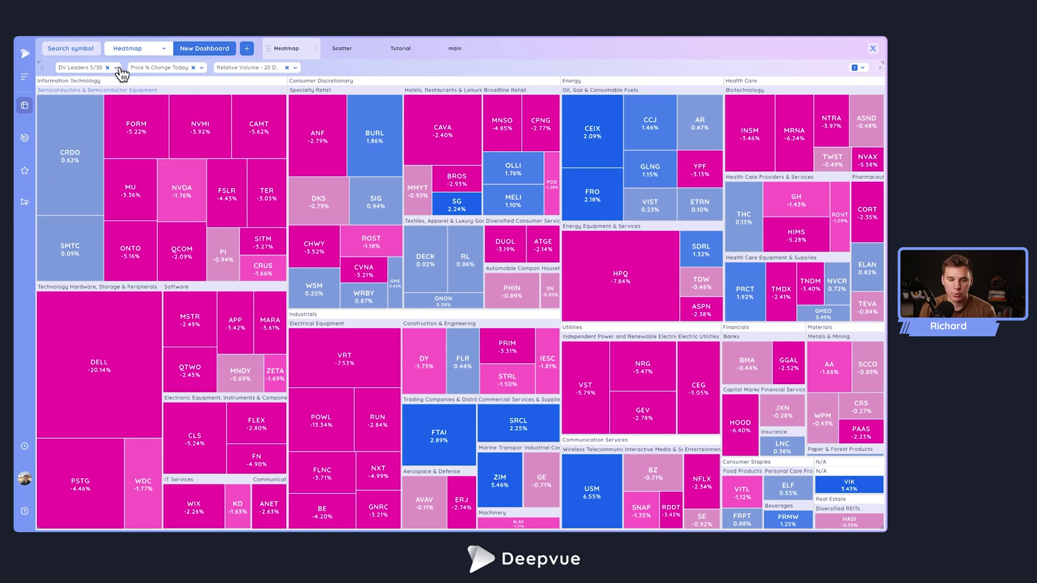